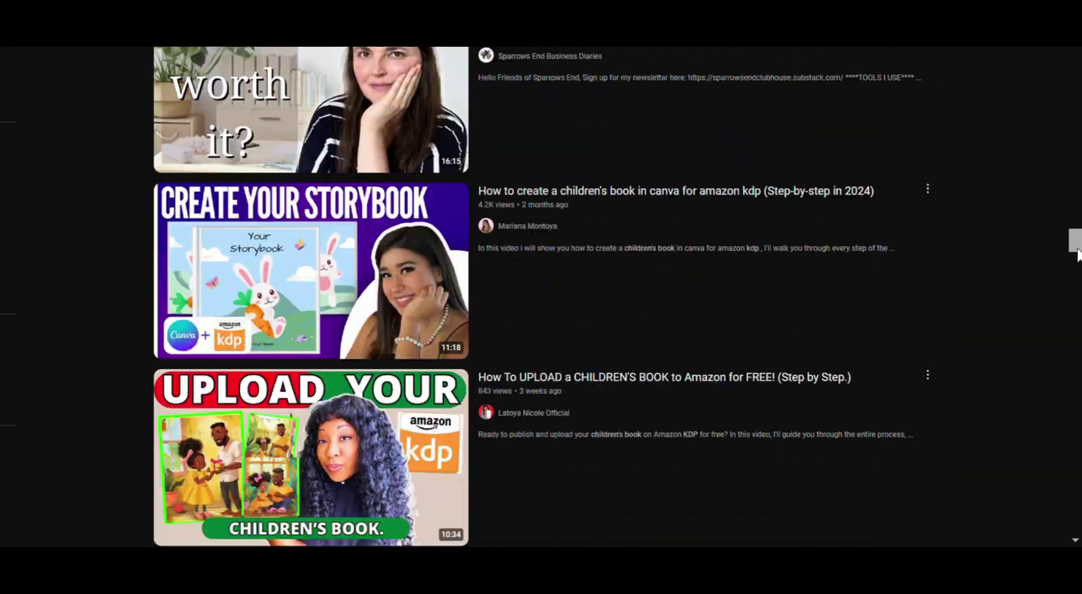
scroll(541, 297, down, 20)
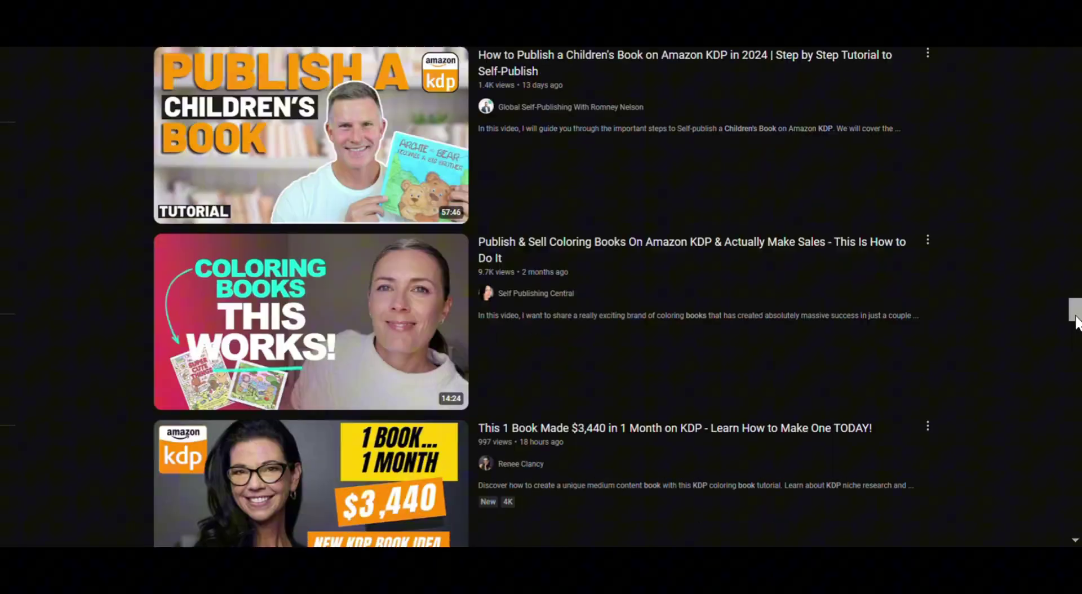
scroll(541, 297, down, 20)
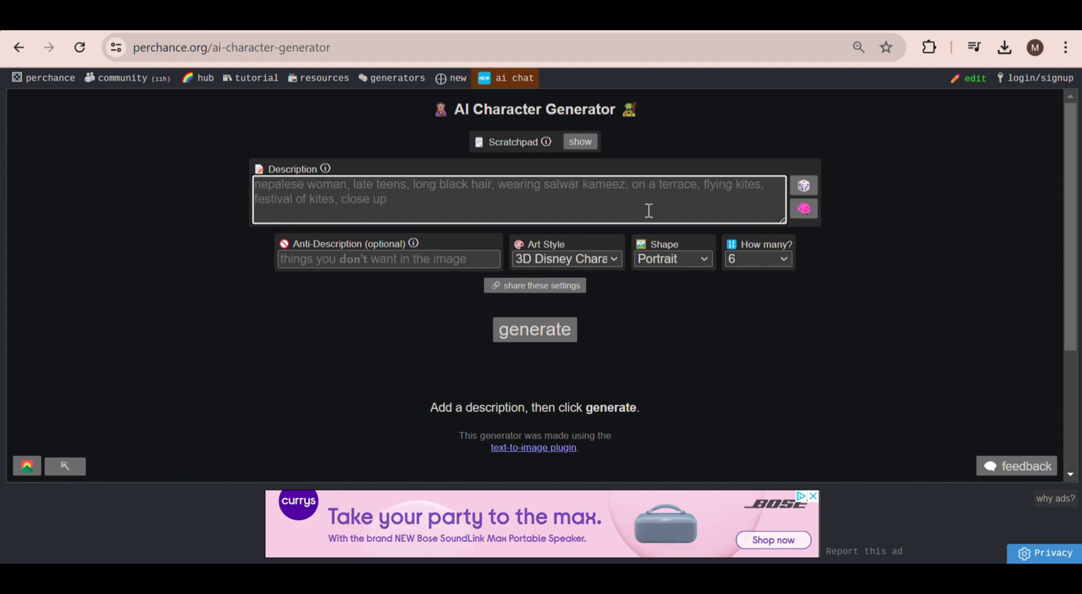
Generate six portrait images in 3D Disney Character style from the description "a red dragon resting on top of a mountain surrounded by lava".
text(a red)
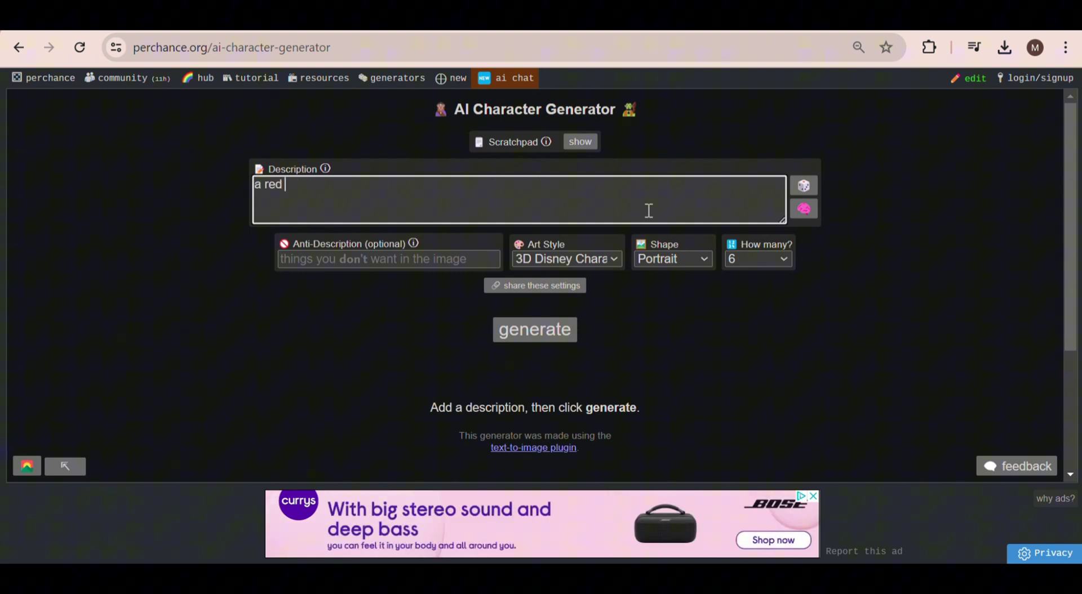
text( dragon resting on top of a mountain surrounded by lava)
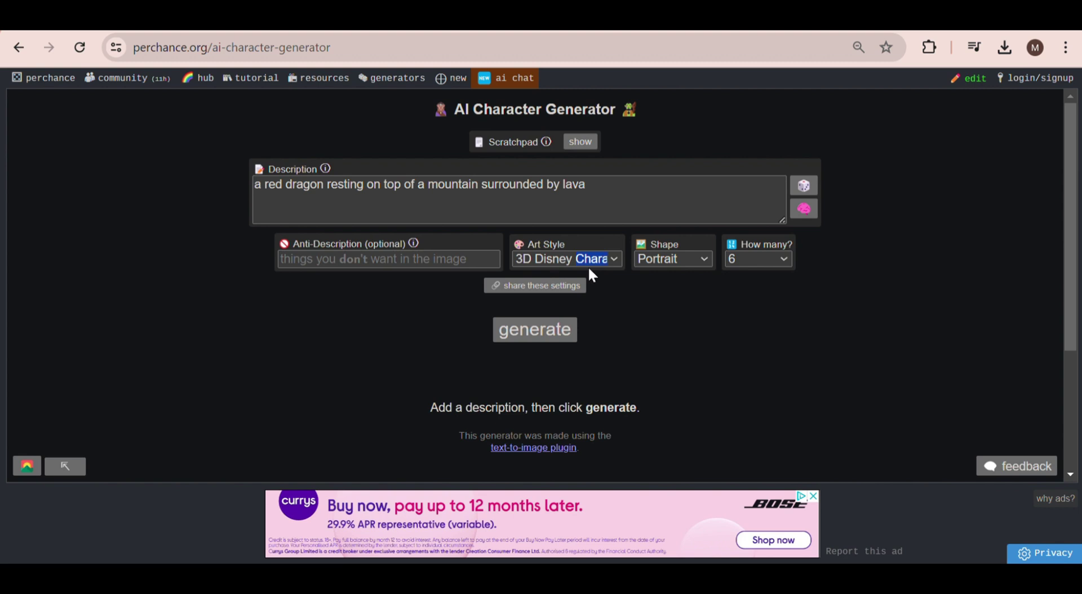
click(587, 265)
click(594, 369)
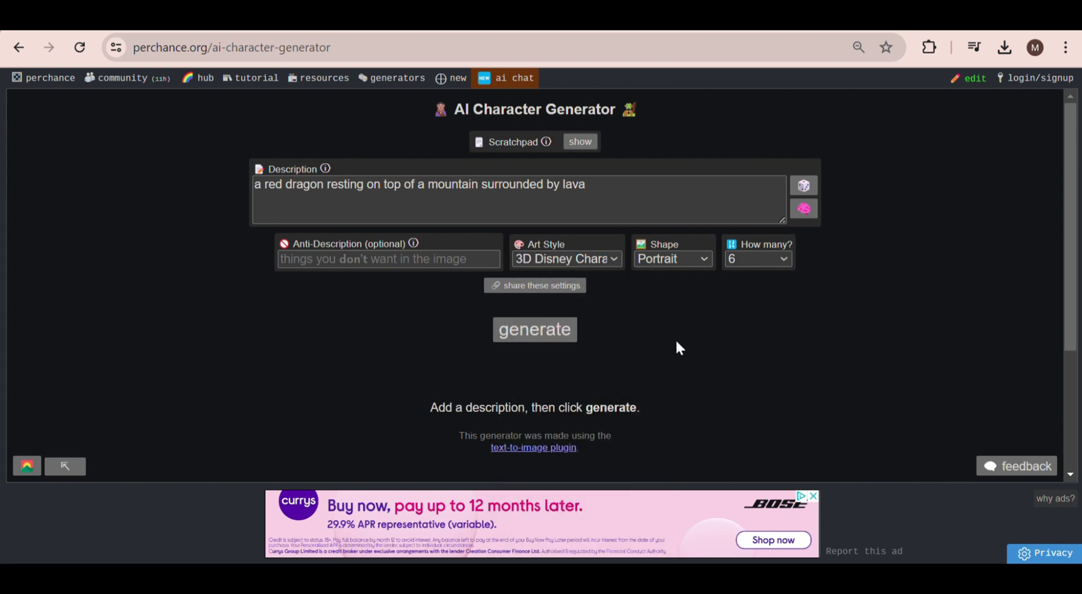
click(550, 337)
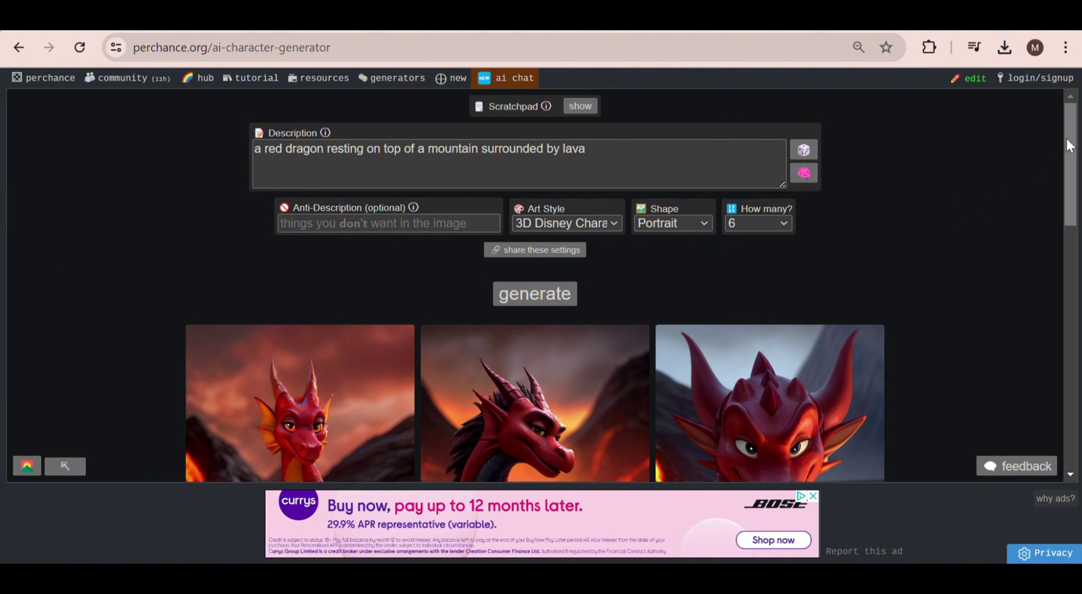
mouse_move(1067, 142)
mouse_down()
mouse_move(1074, 325)
mouse_move(1068, 148)
mouse_up()
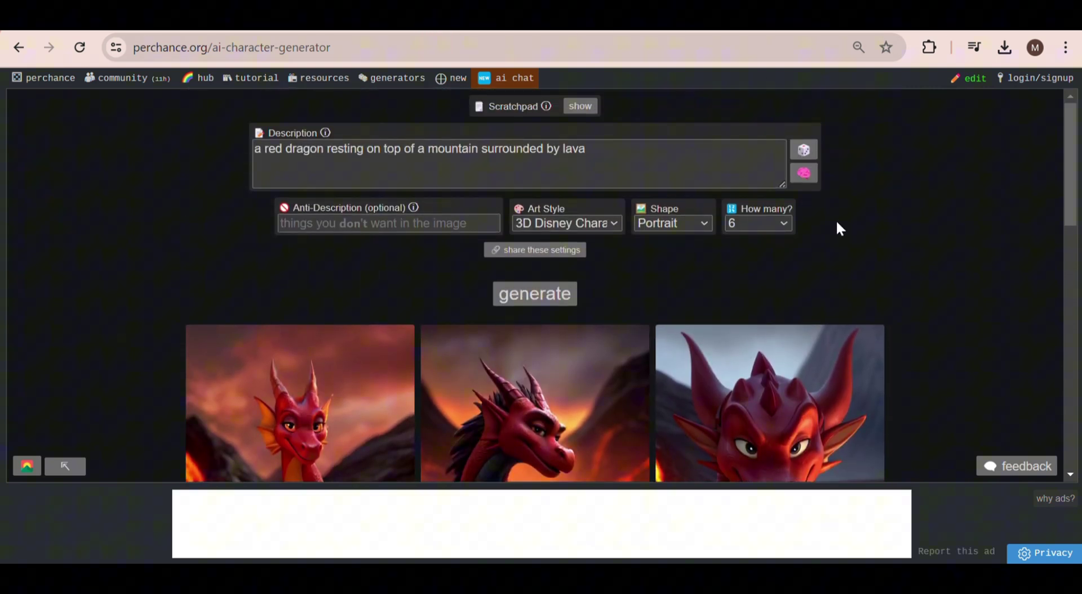
Keep the image count at 6 and regenerate the red dragon images three times.
click(783, 225)
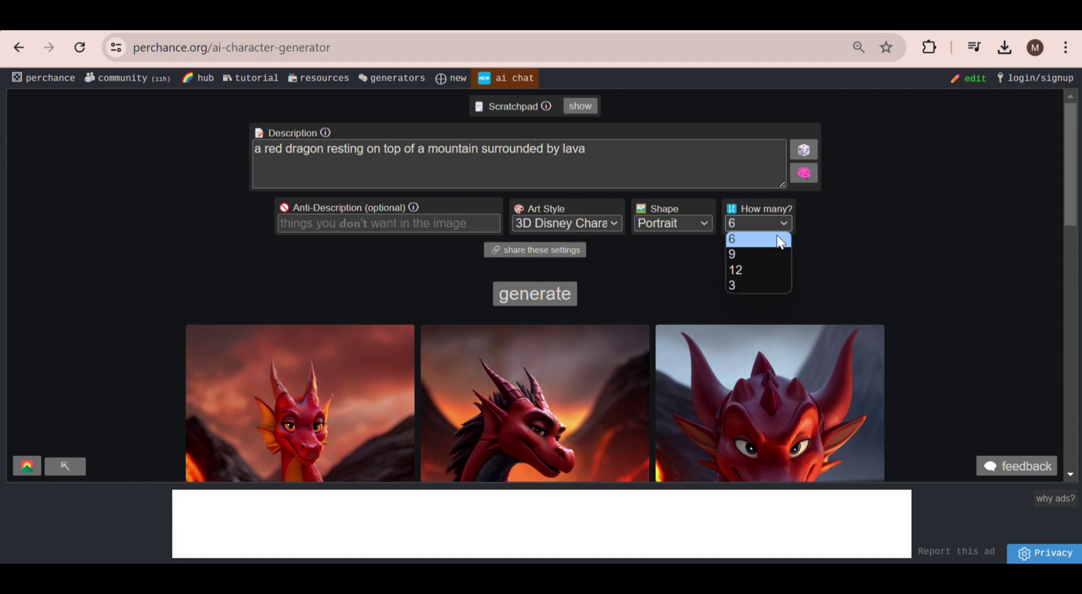
click(776, 229)
click(570, 299)
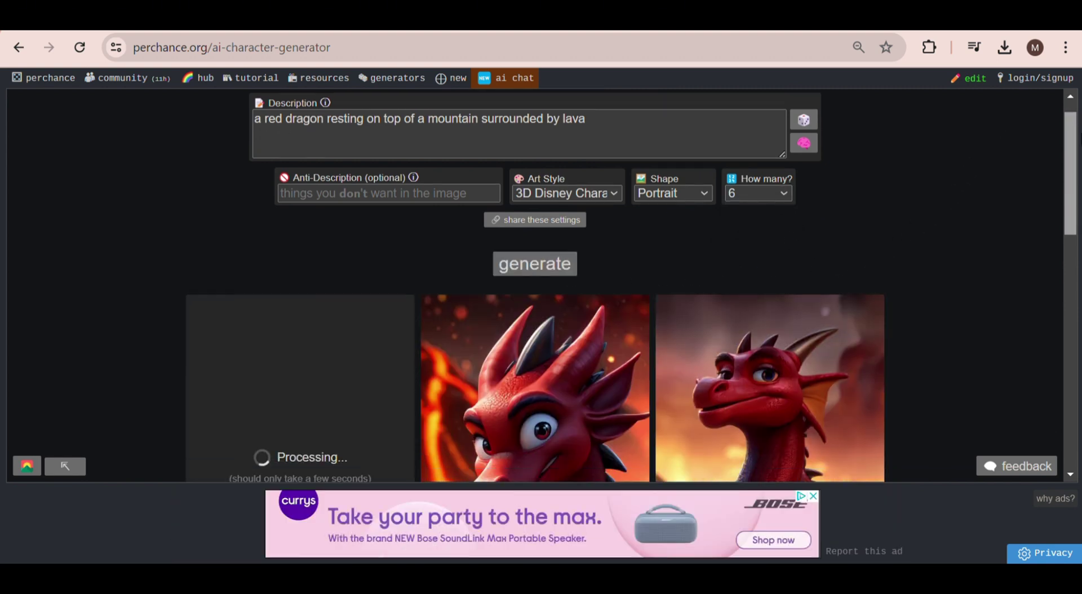
drag(1071, 135, 797, 219)
click(535, 294)
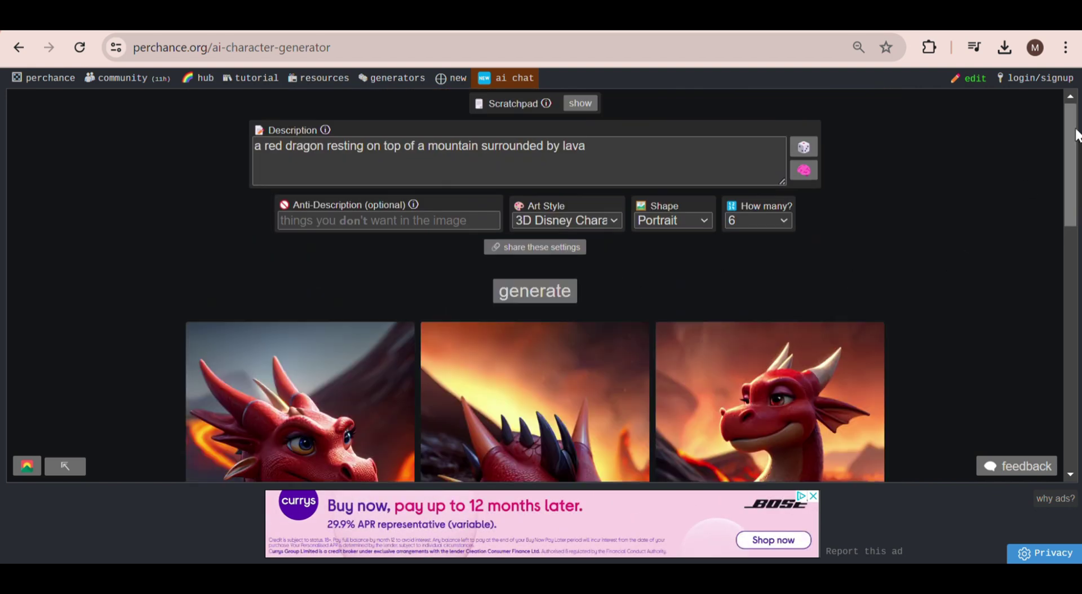
drag(1071, 135, 600, 307)
click(535, 293)
drag(1064, 155, 996, 145)
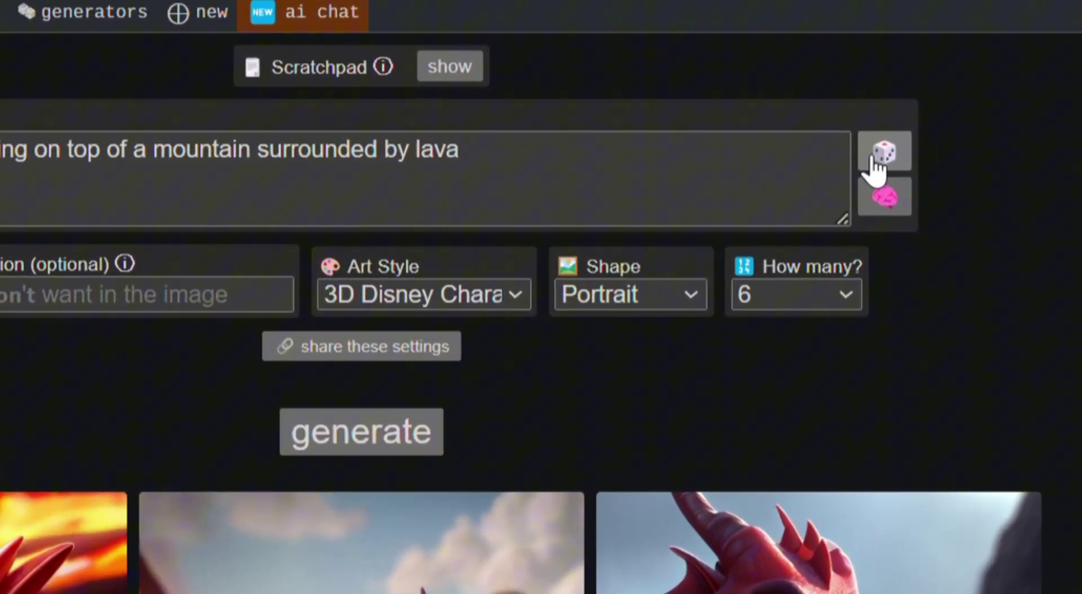
Replace the description with a random one, set the art style to Cinematic and generate six images of the bold astronaut.
click(874, 160)
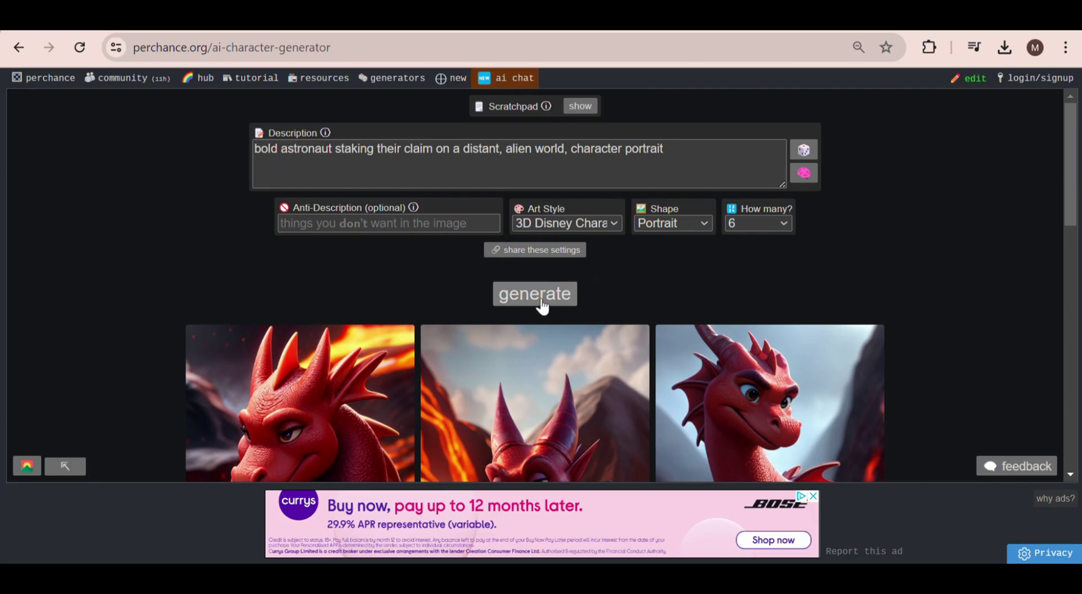
click(580, 222)
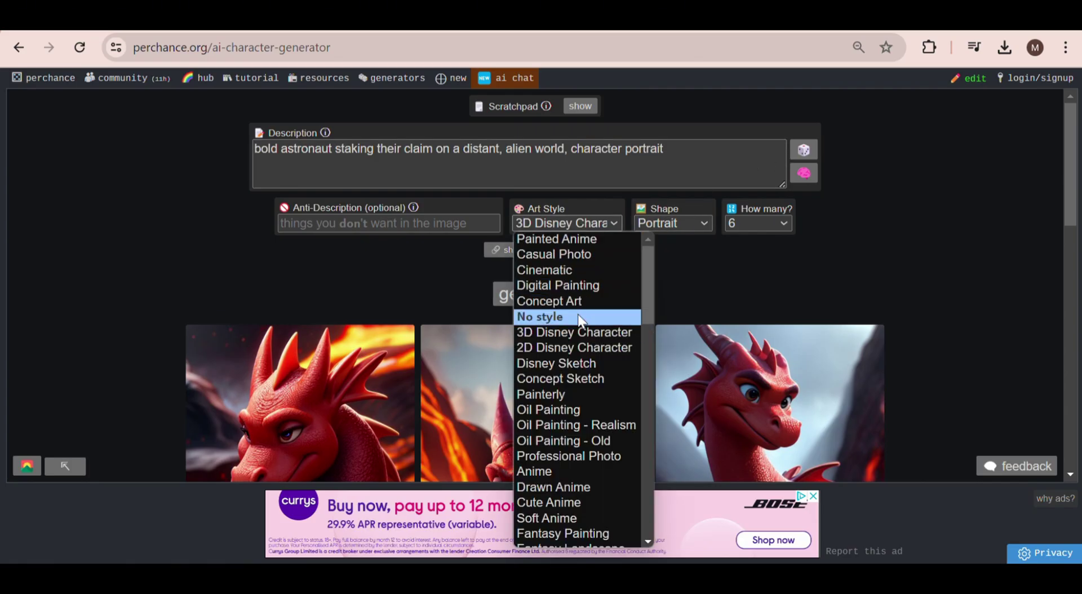
click(545, 270)
click(535, 310)
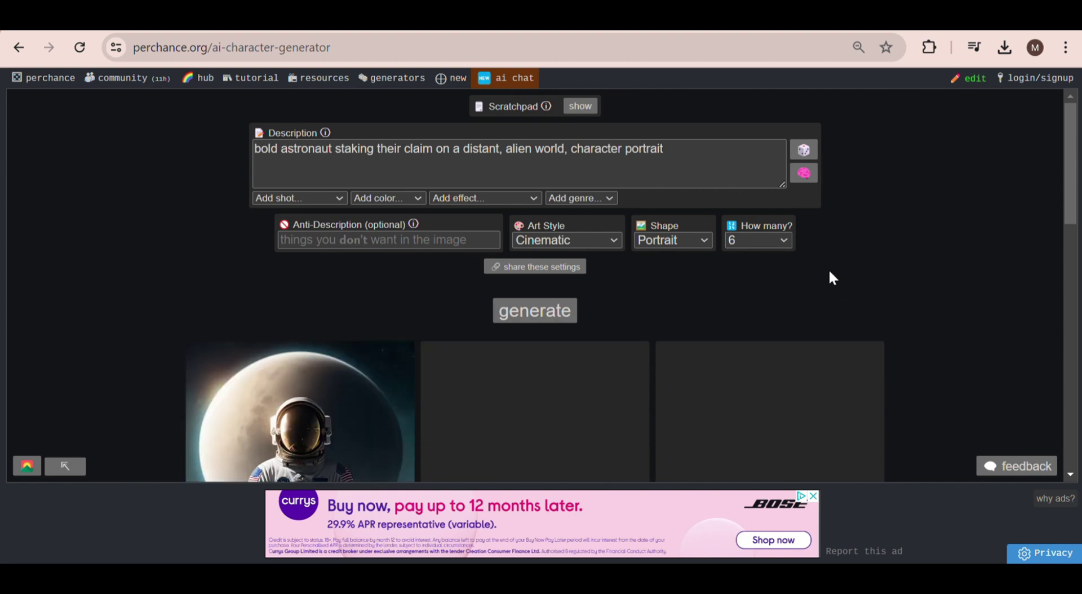
scroll(1044, 303, down, 6)
scroll(1060, 134, up, 6)
Swap the description for a new random character prompt several times.
click(804, 150)
click(812, 156)
click(811, 156)
click(813, 158)
click(813, 157)
click(813, 157)
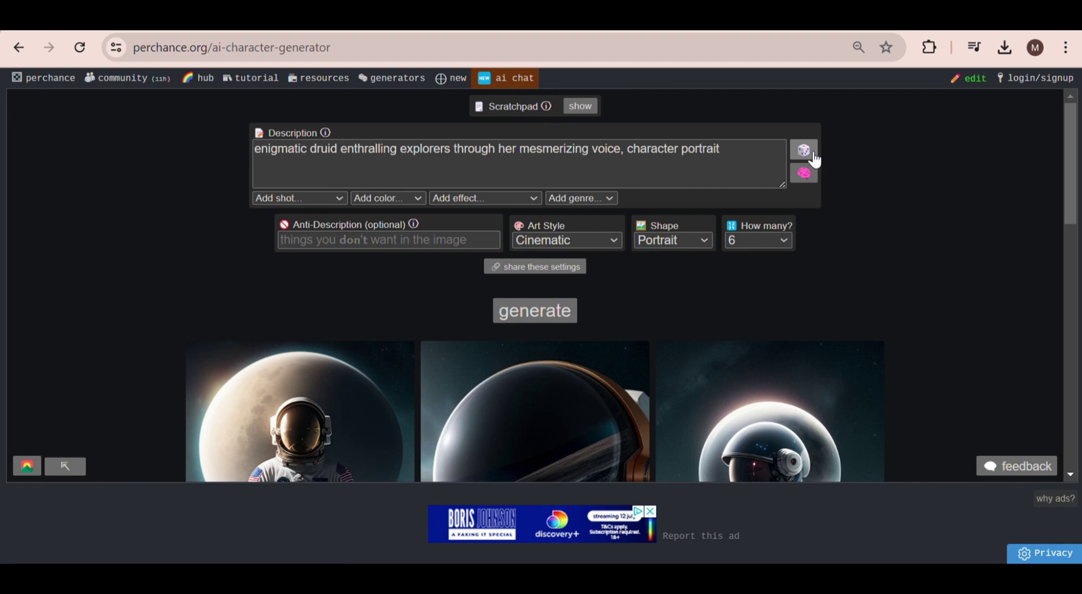
click(813, 158)
Have the AI write a new description from the keyword "puppy".
click(805, 173)
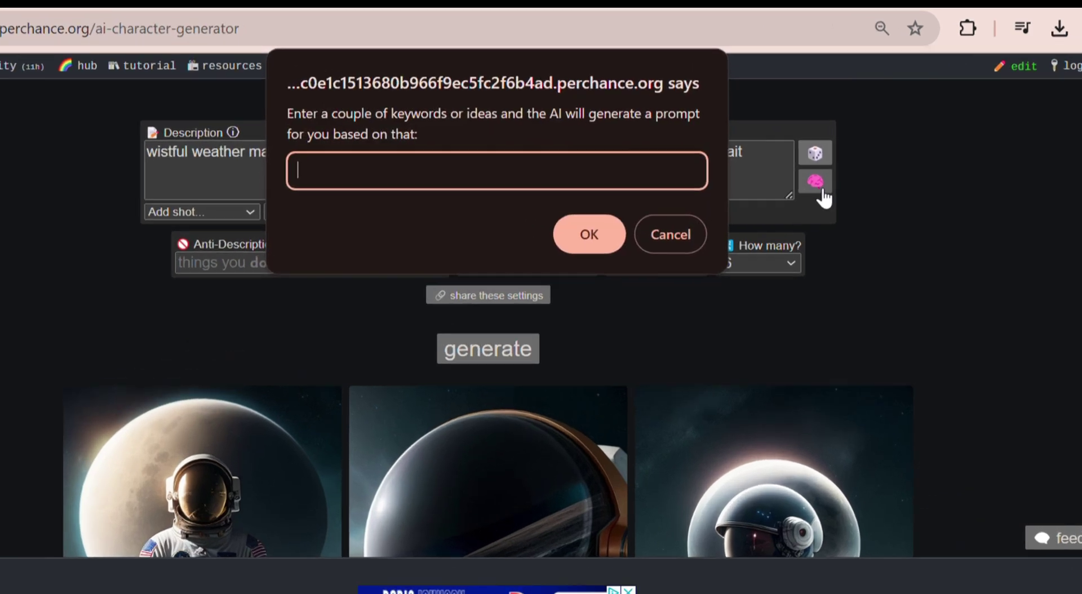
text(d)
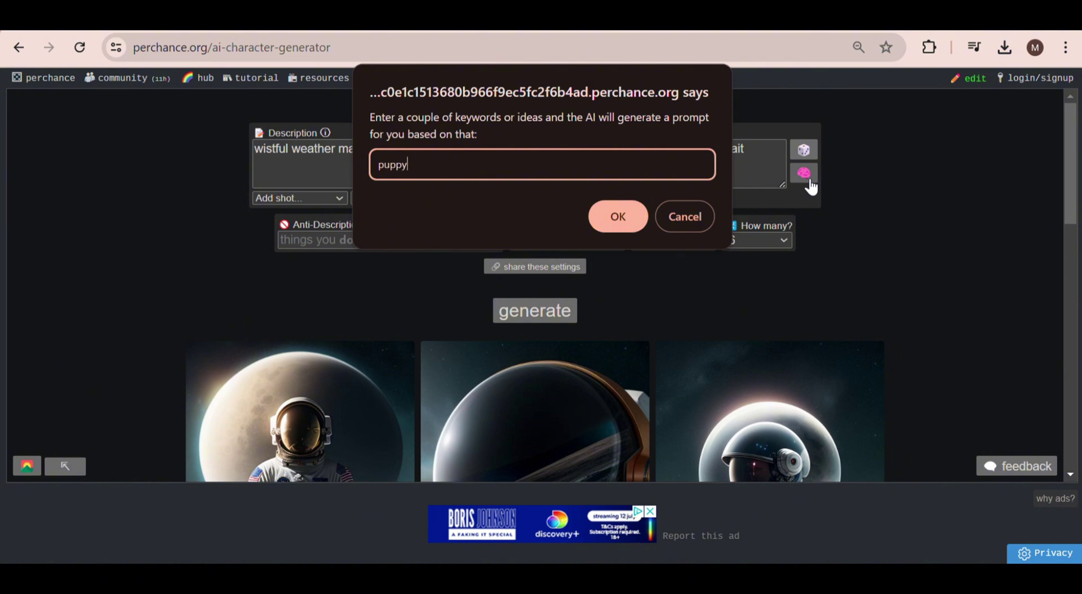
text(uppy)
key(Return)
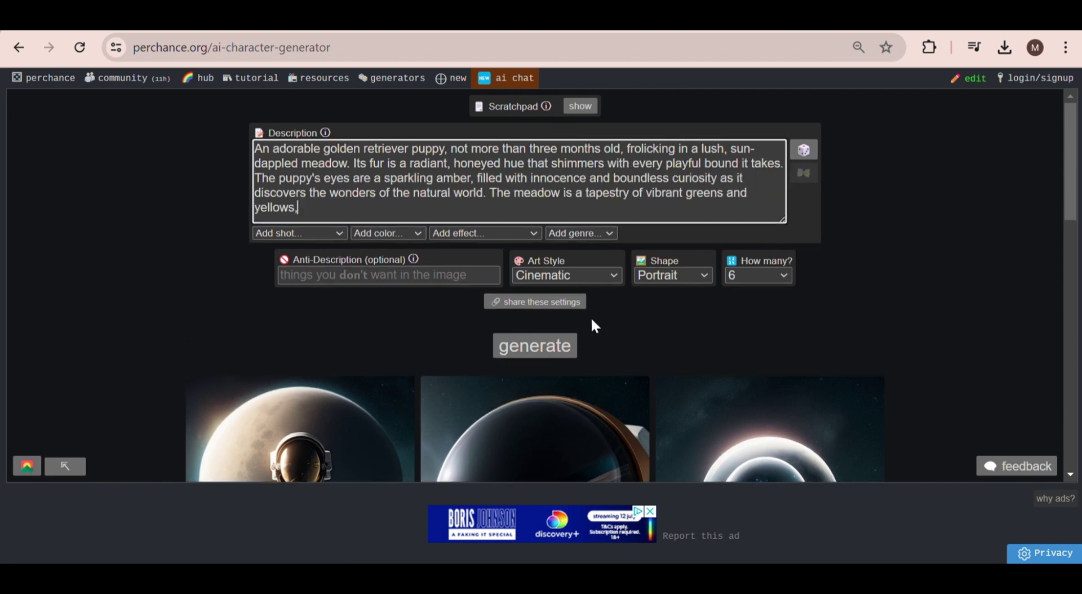
Generate Cinematic images from the golden retriever puppy description and look through them.
click(567, 346)
scroll(929, 184, down, 5)
scroll(942, 165, down, 4)
scroll(948, 164, up, 10)
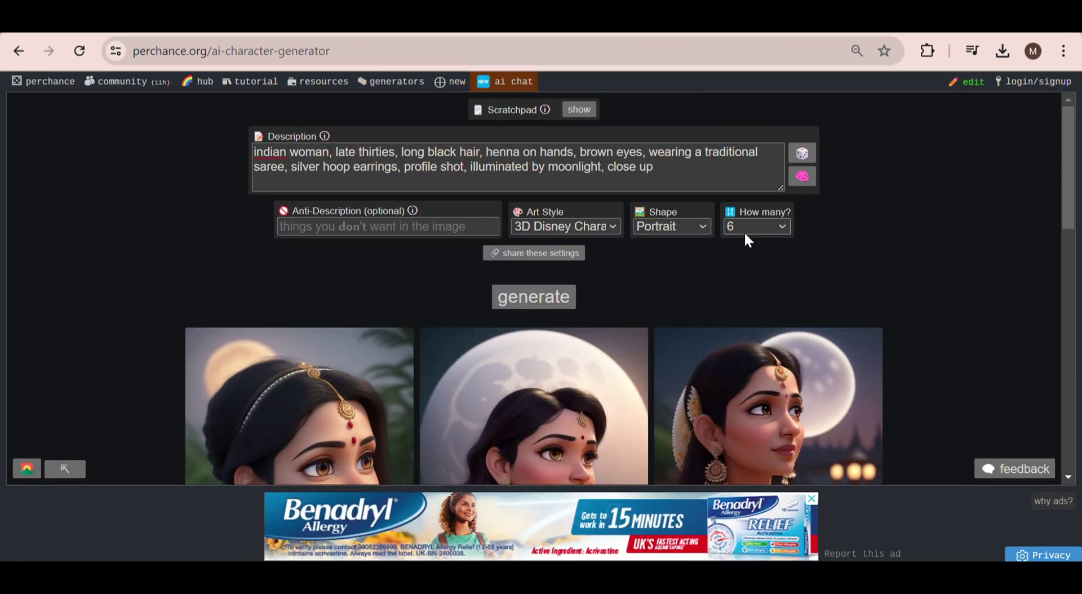
Set the anti-description to "blurry, bad quality" and regenerate the images of the Indian woman.
click(433, 224)
text(blurry, bad quality)
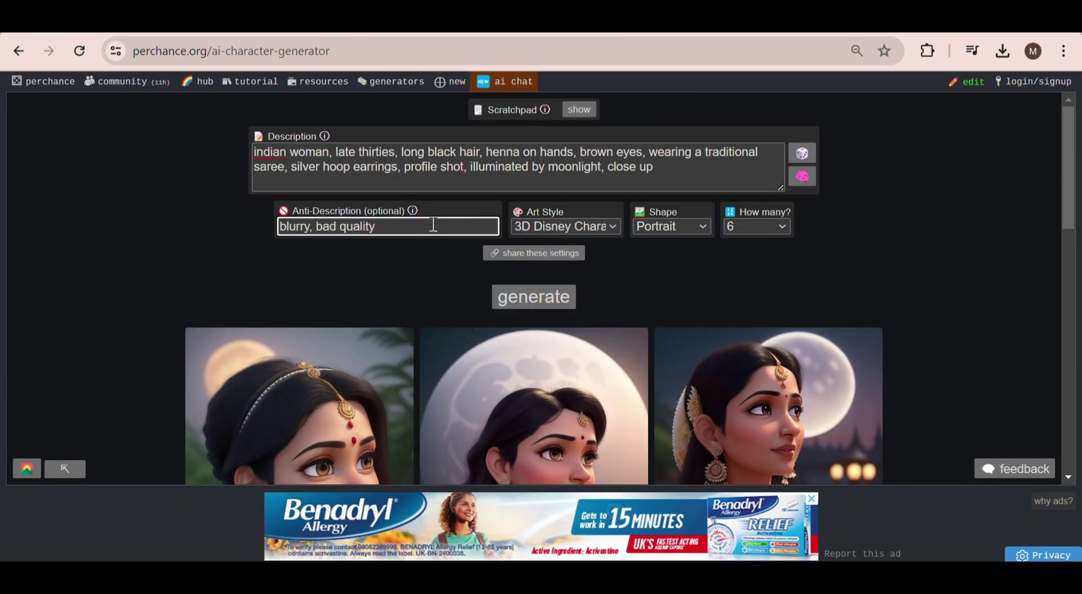
click(534, 297)
mouse_move(1065, 158)
mouse_down()
mouse_move(1054, 318)
mouse_move(1061, 158)
mouse_up()
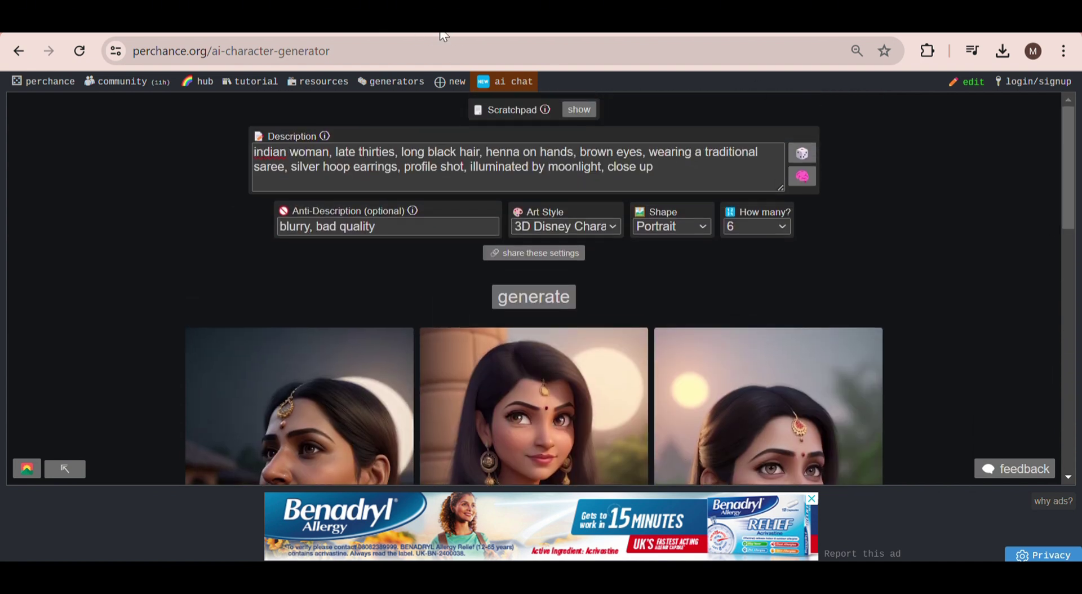
Set the image shape to Landscape and regenerate the images of the Indian woman.
click(701, 225)
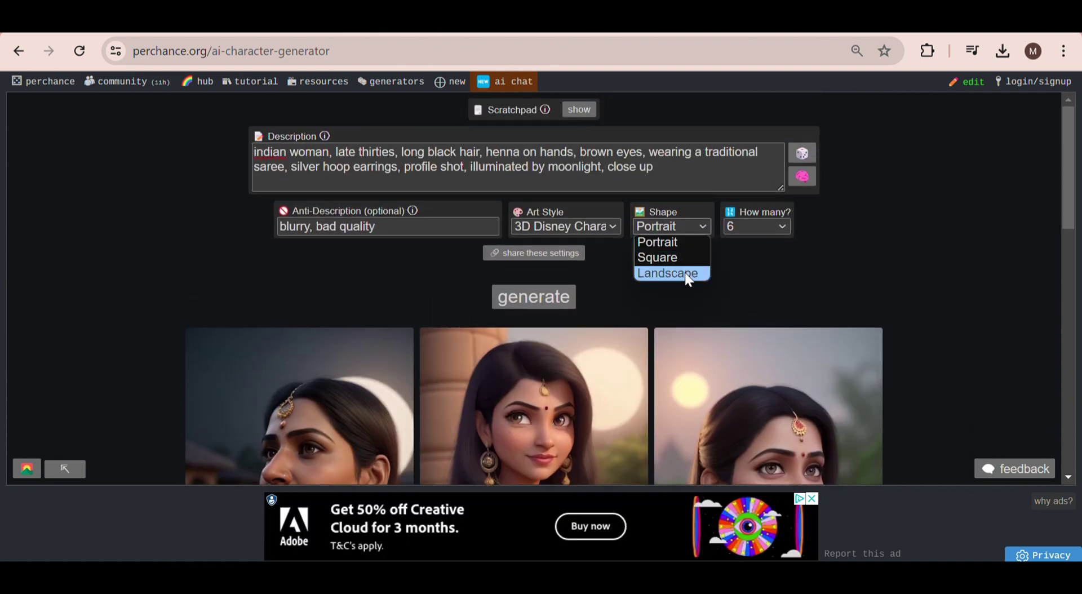
click(671, 273)
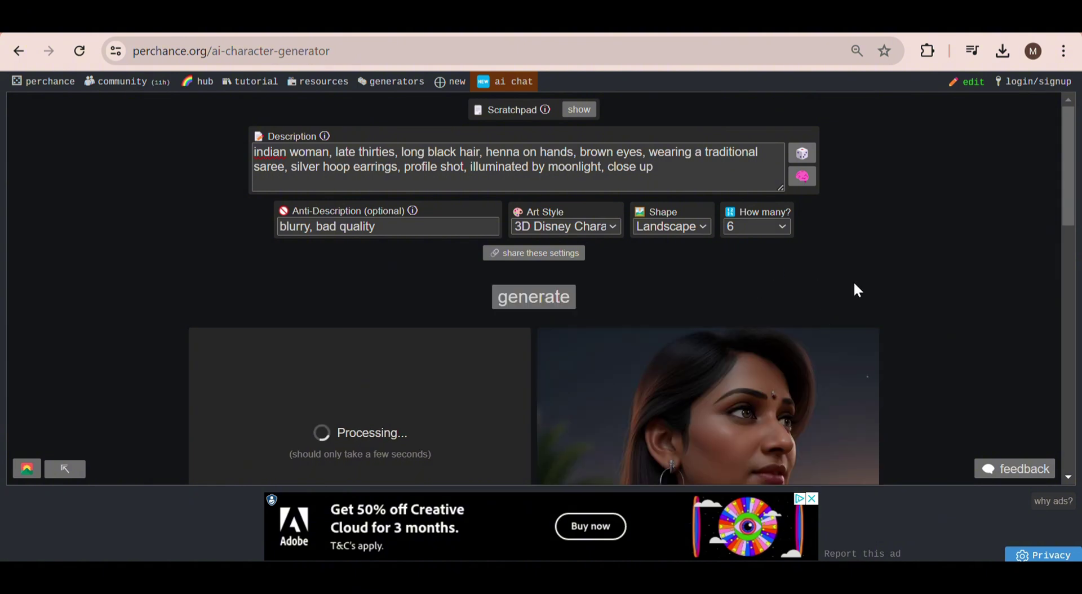
scroll(1071, 186, down, 1)
mouse_move(1071, 186)
mouse_down()
mouse_move(1070, 304)
mouse_move(1070, 169)
mouse_up()
Set the image shape to Square and regenerate the images of the Indian woman.
key(Up)
key(Up)
mouse_move(1064, 128)
mouse_down()
mouse_move(1030, 237)
mouse_move(1048, 130)
mouse_up()
key(Down)
click(565, 296)
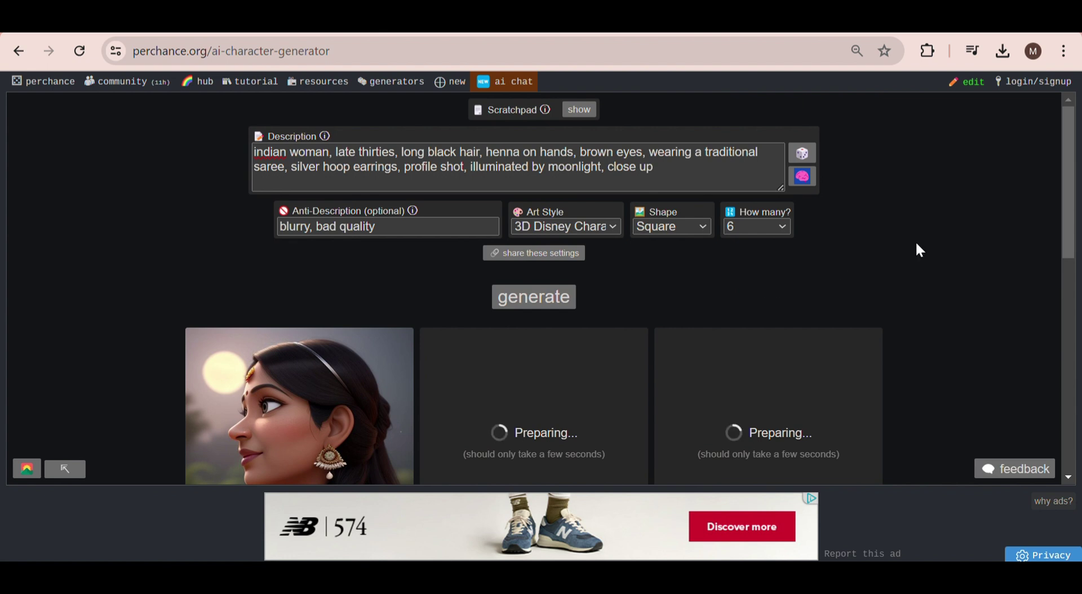
Save the third generated image in the first row, showing the woman with a golden headscarf.
drag(1077, 119, 1075, 152)
scroll(842, 121, down, 3)
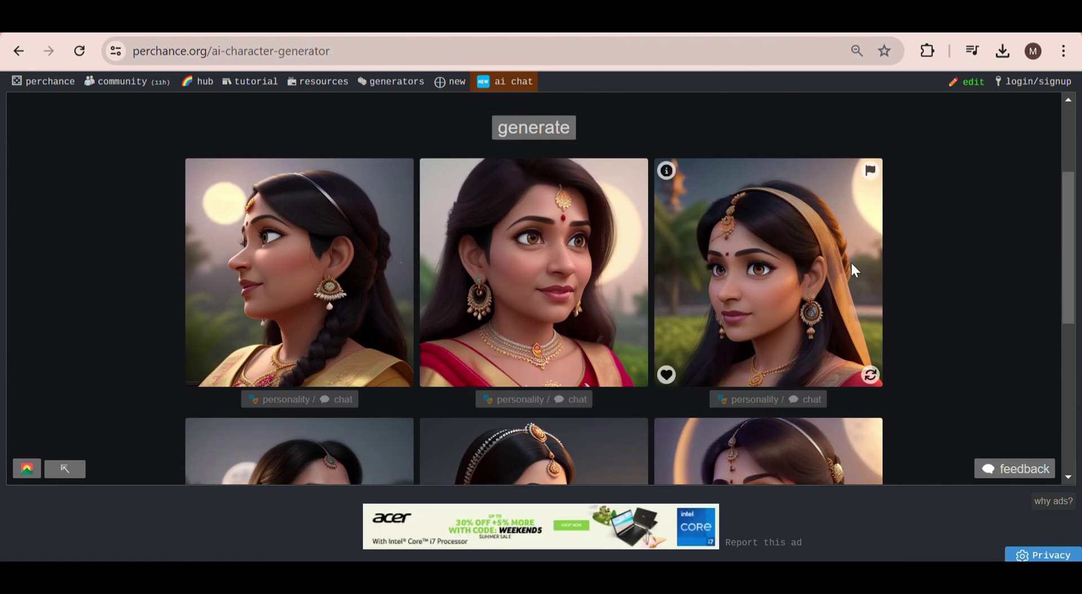
right_click(773, 247)
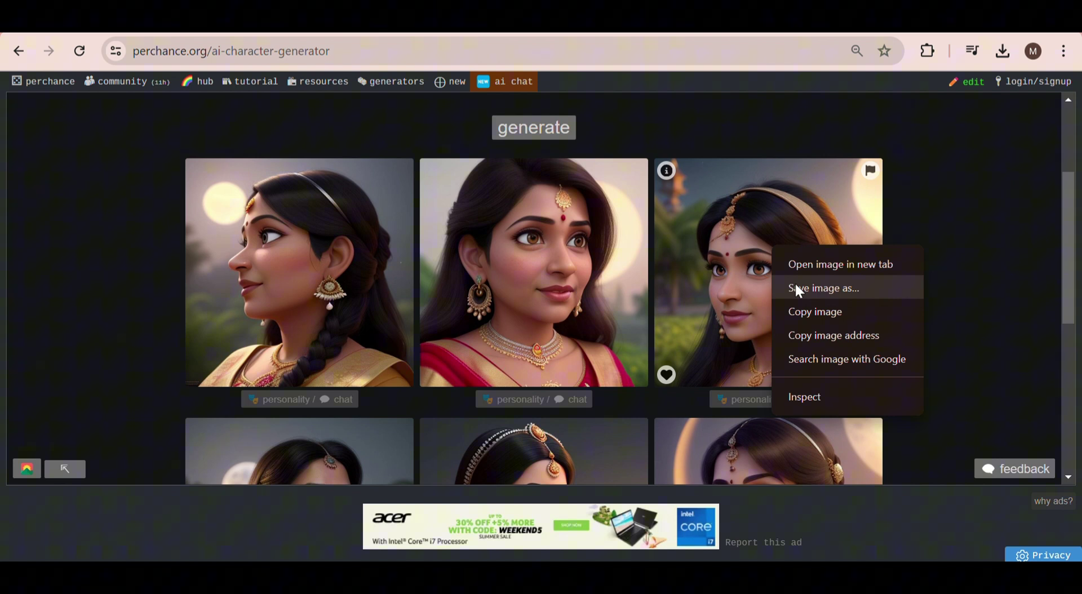
key(Escape)
Set the art style to Studio Ghibli and generate six square images of an aquatic guardian protecting an underwater city.
scroll(623, 155, up, 3)
click(612, 226)
scroll(599, 413, down, 3)
click(598, 414)
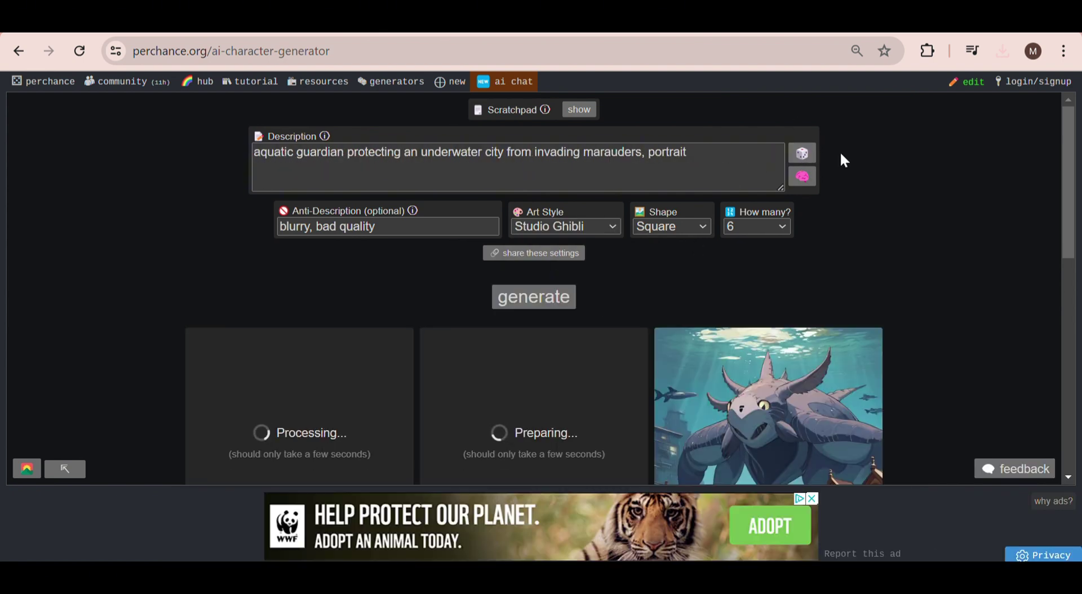
scroll(1009, 150, down, 6)
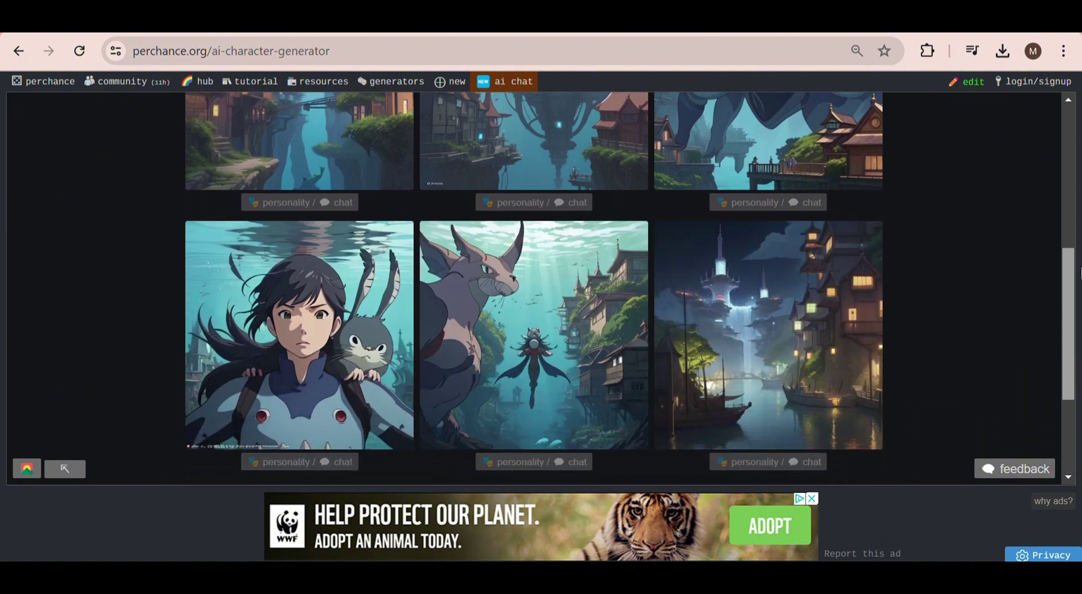
Pick a new random description, the Polynesian woman on a beach, and generate its Studio Ghibli images.
drag(1076, 252, 1074, 131)
click(805, 156)
click(533, 303)
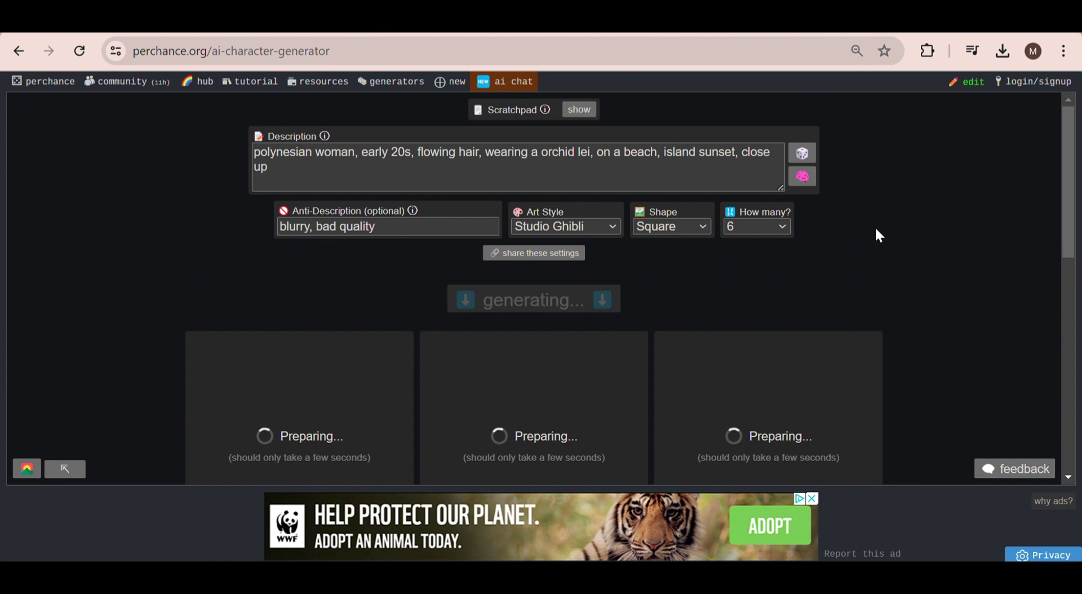
scroll(873, 208, down, 7)
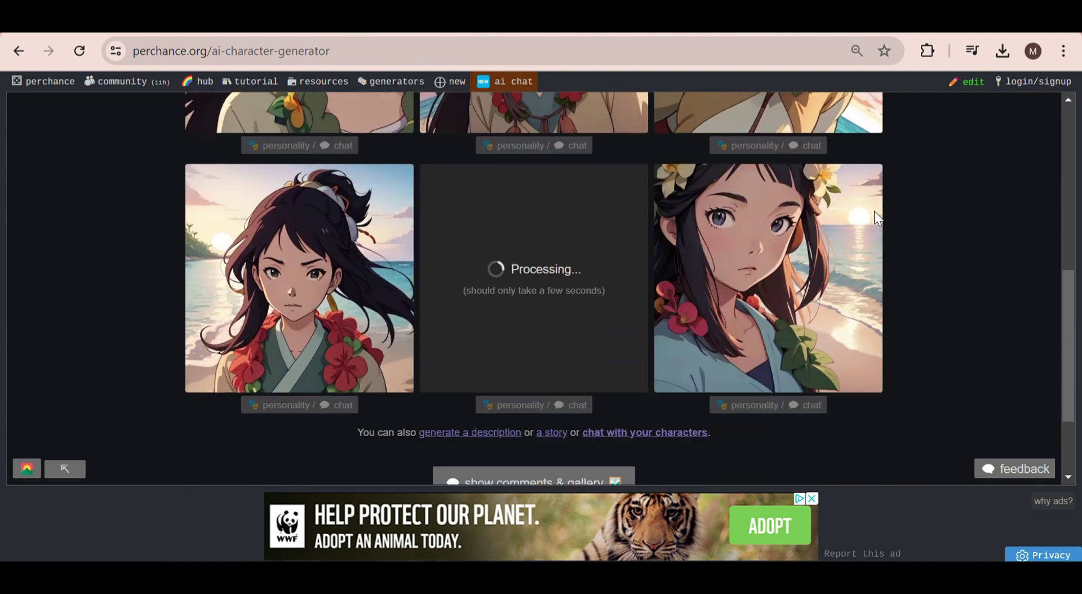
scroll(874, 211, up, 7)
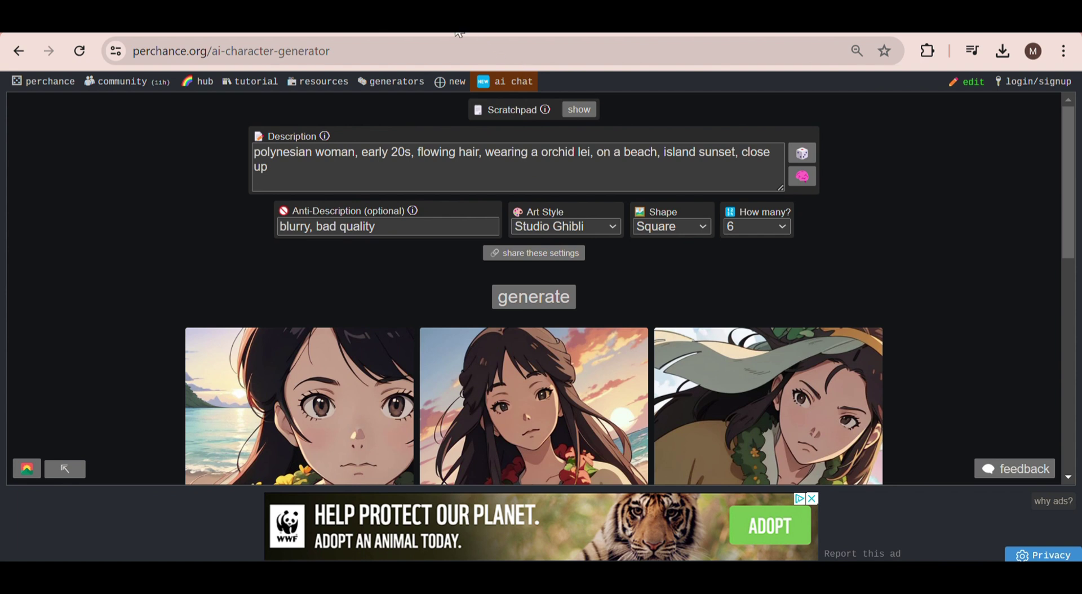
Set the art style to Cinematic, pick a random description and generate images of the spiny critter in an undersea cavern.
click(602, 223)
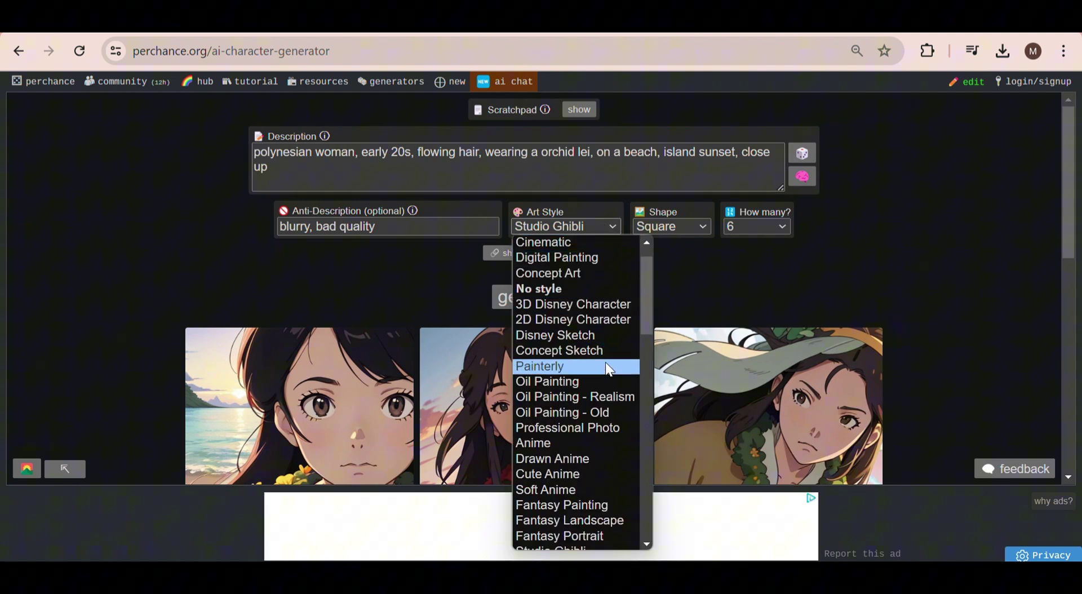
scroll(604, 418, up, 1)
click(555, 272)
click(803, 153)
click(565, 314)
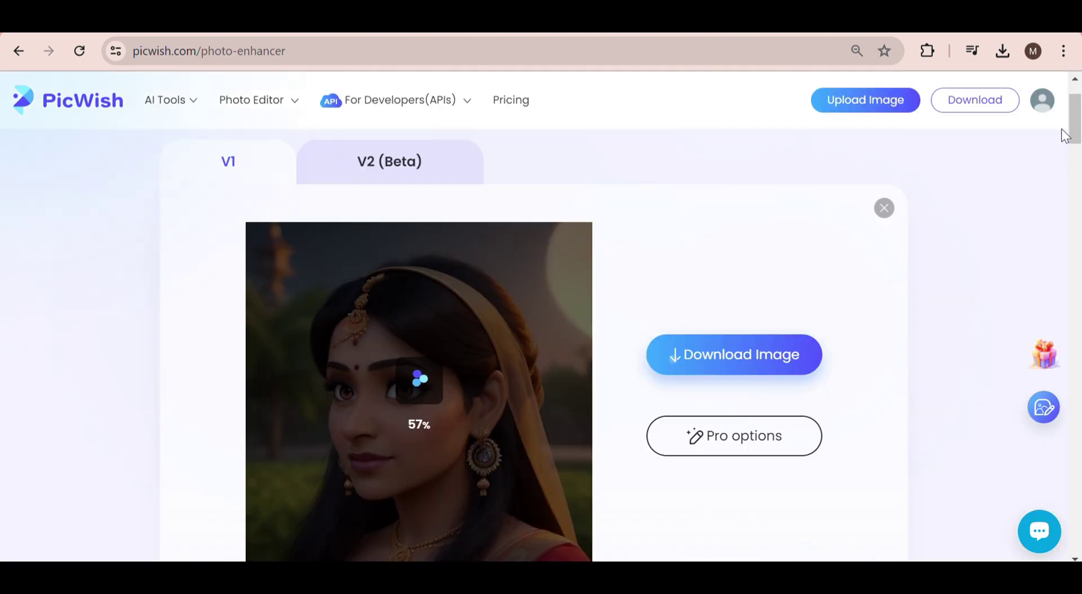
Examine the uploaded portrait in PicWish's photo enhancer.
scroll(747, 190, down, 1)
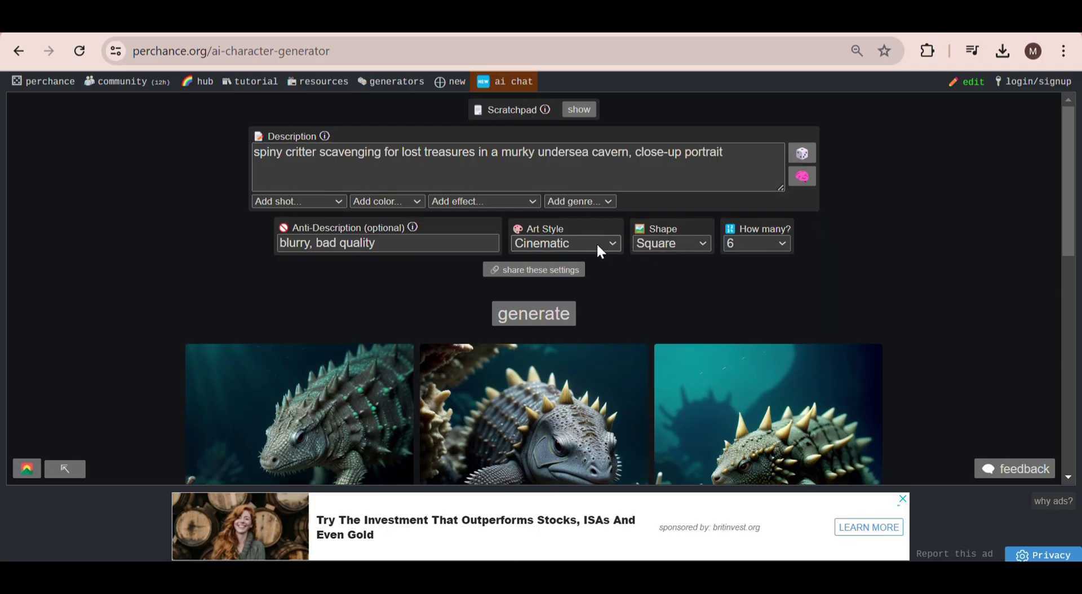
Set the art style to Fantasy Painting, pick a random description and generate images of the strong-willed alien warrior.
click(596, 242)
scroll(592, 286, down, 8)
scroll(593, 286, up, 6)
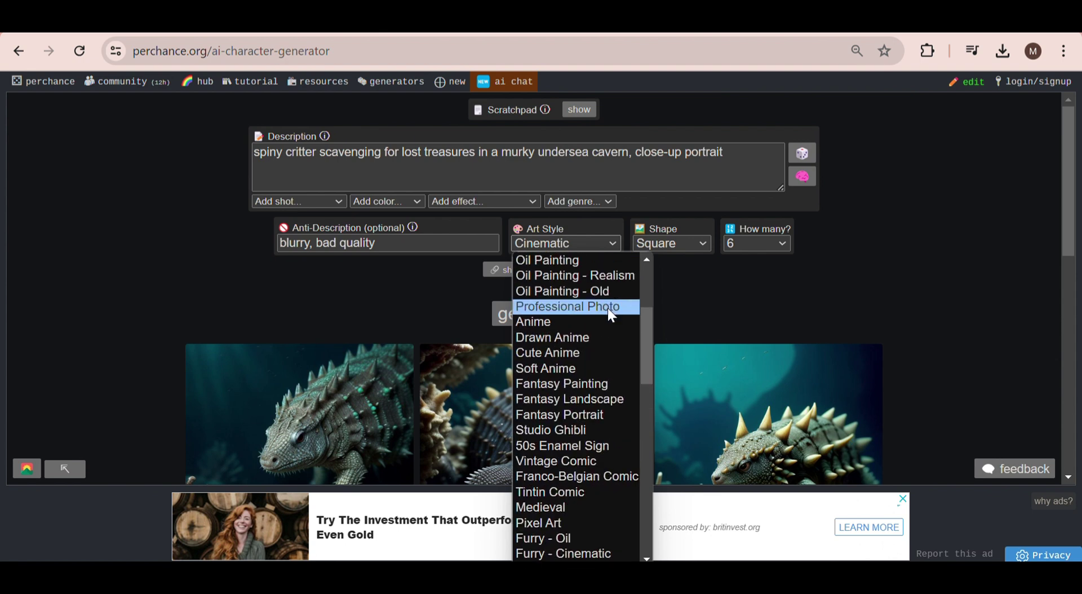
click(600, 384)
click(803, 160)
click(803, 154)
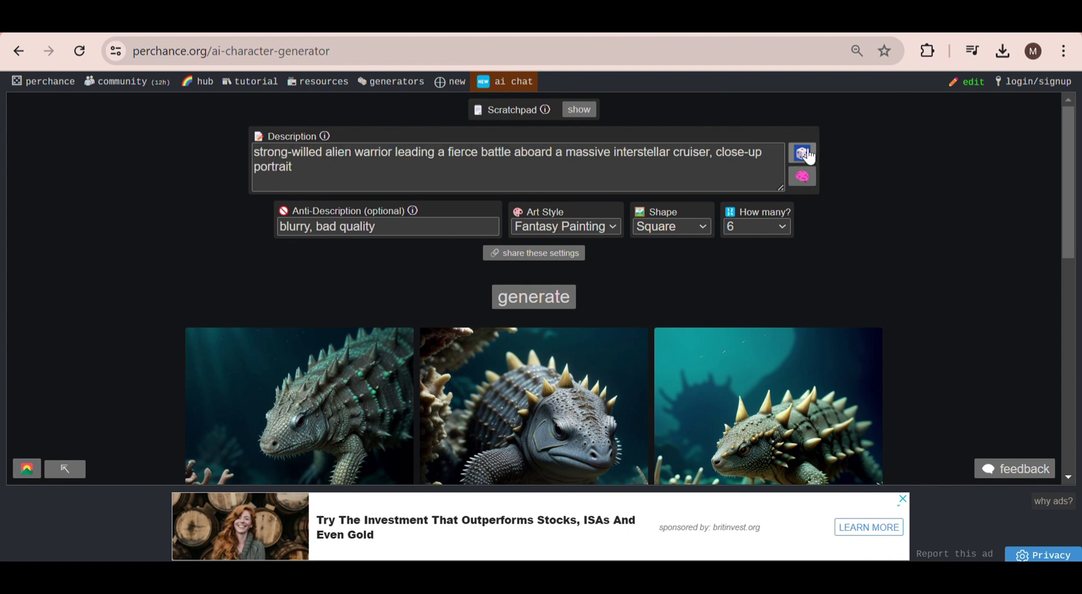
click(534, 297)
scroll(932, 198, down, 5)
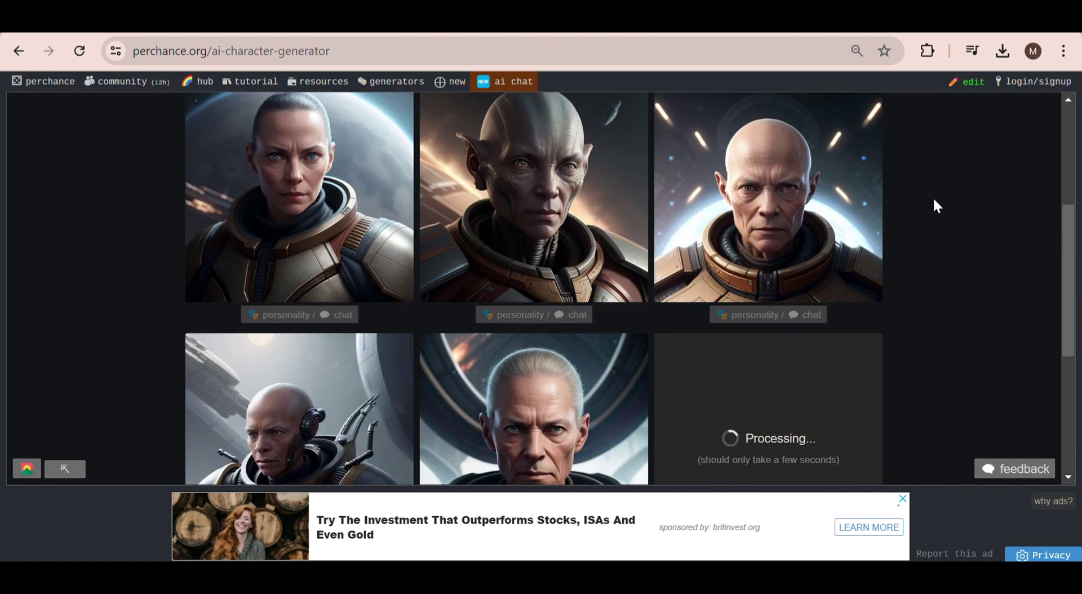
scroll(933, 198, up, 5)
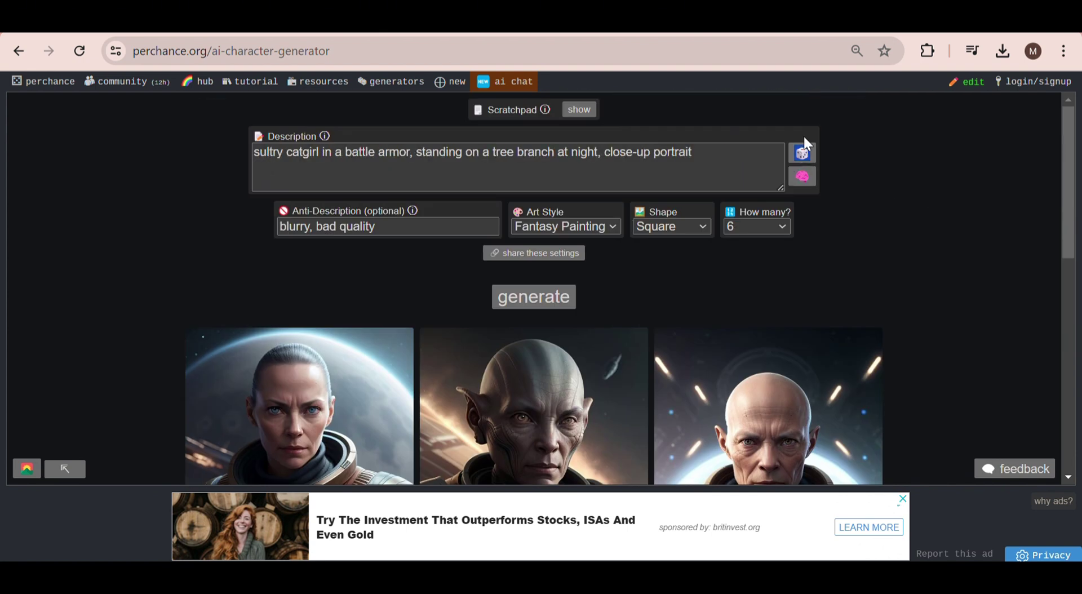